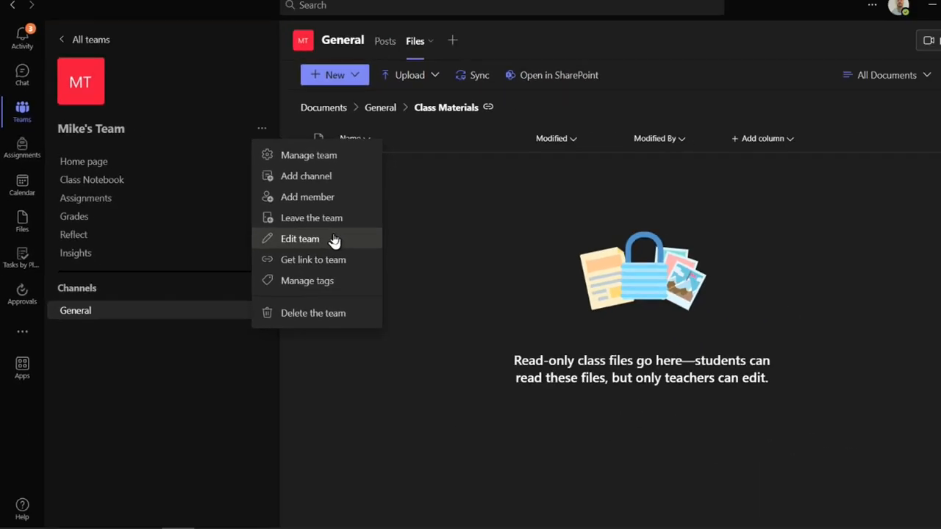
- Edit the team's details and change its class avatar to the orange circuit chip picture
{"action": "left_click", "coordinate": [625, 310]}
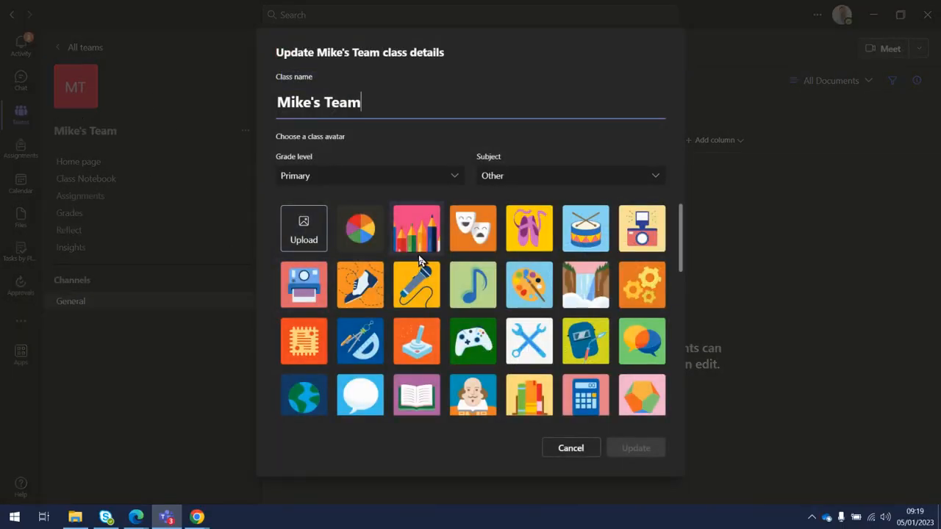
{"action": "scroll", "coordinate": [521, 278], "scroll_direction": "down", "scroll_amount": 5}
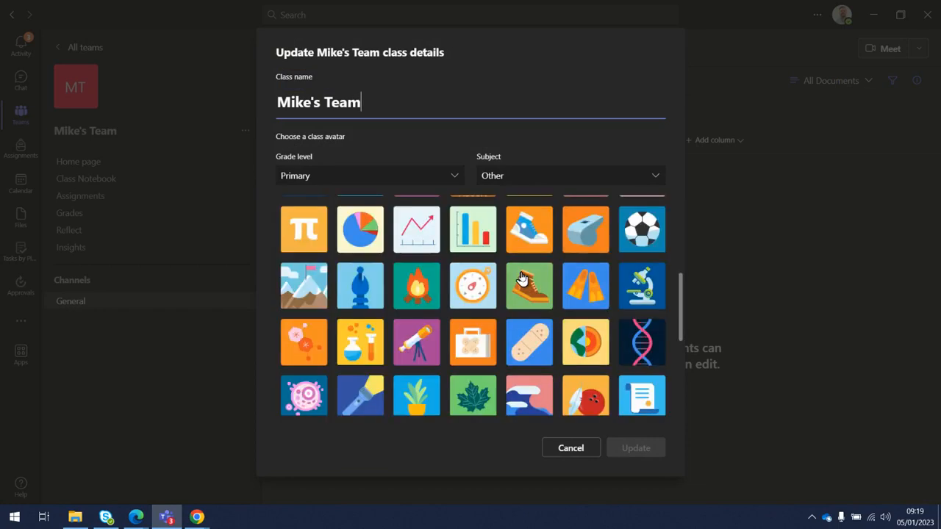
{"action": "scroll", "coordinate": [520, 278], "scroll_direction": "down", "scroll_amount": 5}
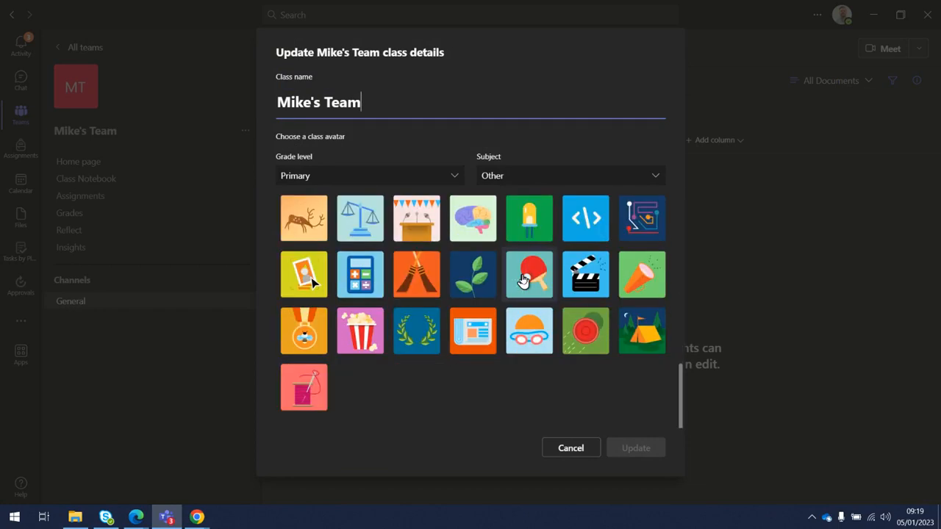
{"action": "scroll", "coordinate": [520, 278], "scroll_direction": "up", "scroll_amount": 10}
{"action": "scroll", "coordinate": [521, 266], "scroll_direction": "down", "scroll_amount": 1}
{"action": "scroll", "coordinate": [508, 262], "scroll_direction": "up", "scroll_amount": 1}
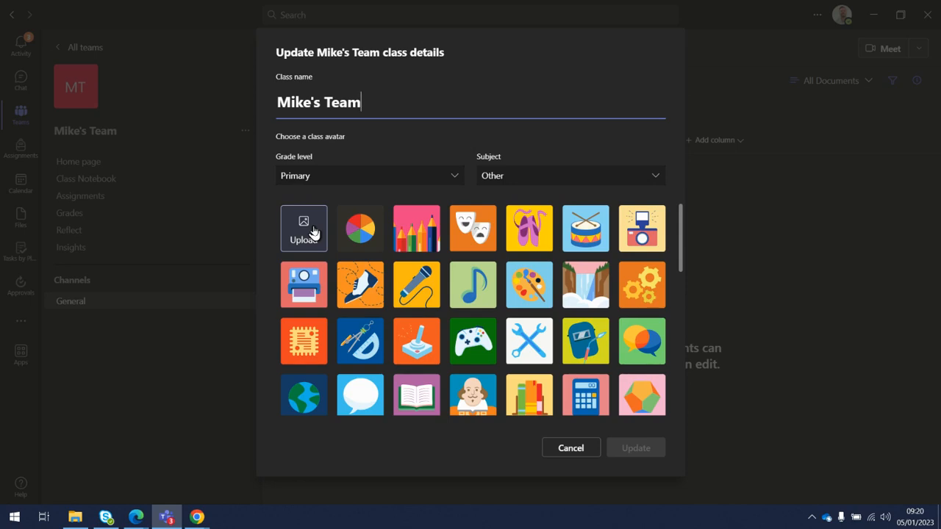
{"action": "left_click", "coordinate": [300, 331]}
{"action": "left_click", "coordinate": [624, 449]}
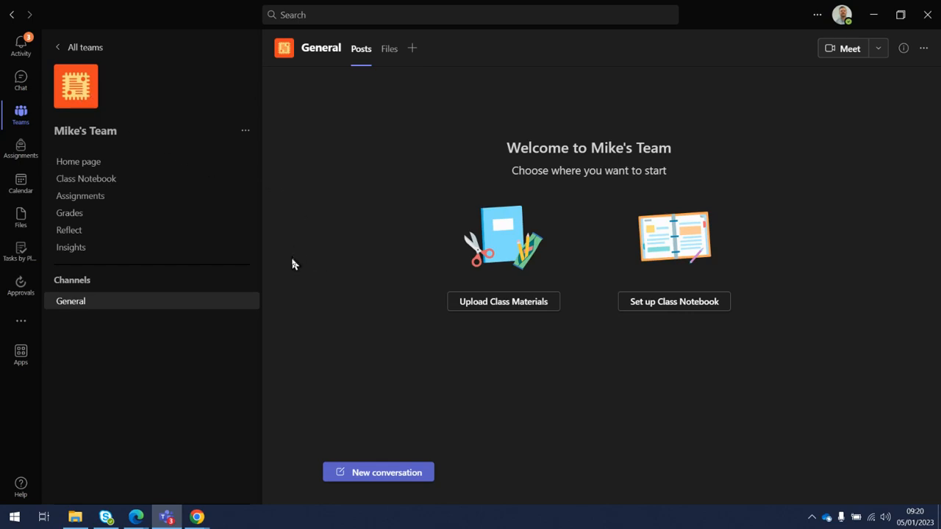
- Open the team's management page and view the student and teacher options for adding members, without adding anyone
{"action": "left_click", "coordinate": [245, 132]}
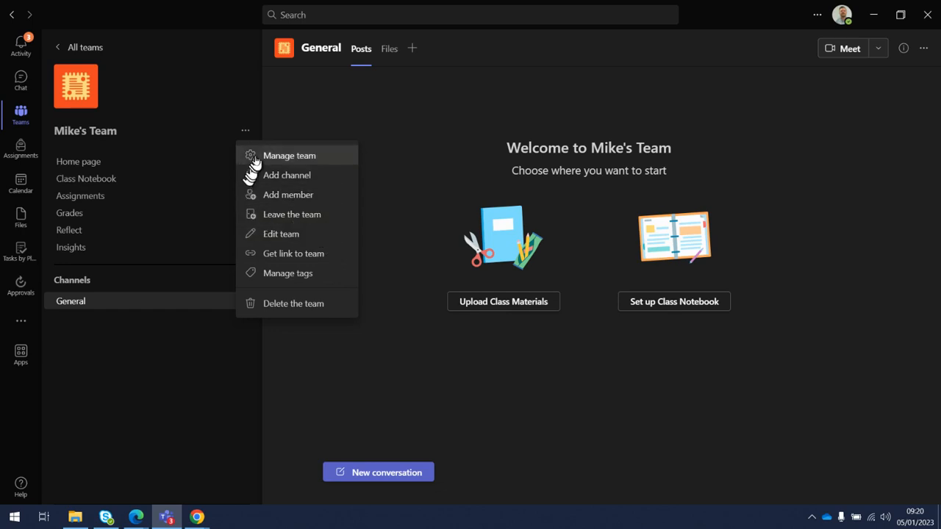
{"action": "left_click", "coordinate": [324, 157]}
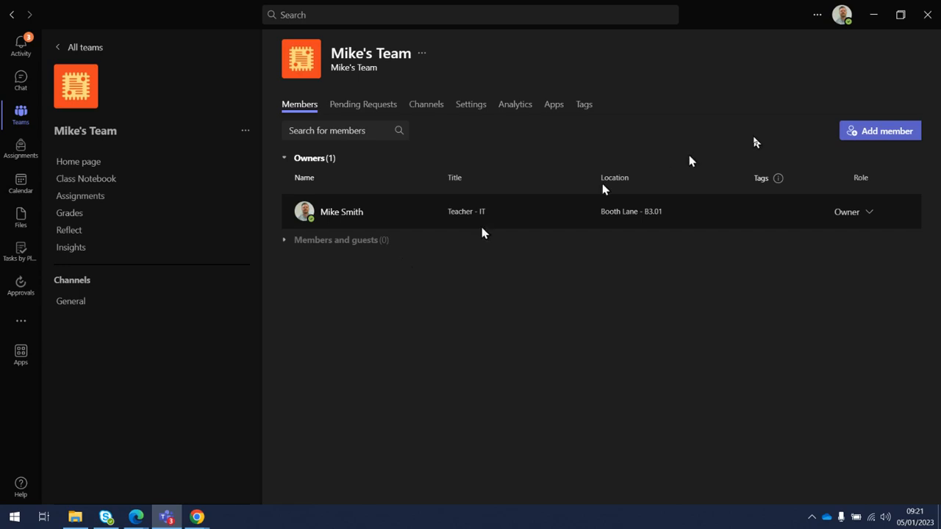
{"action": "left_click", "coordinate": [877, 133]}
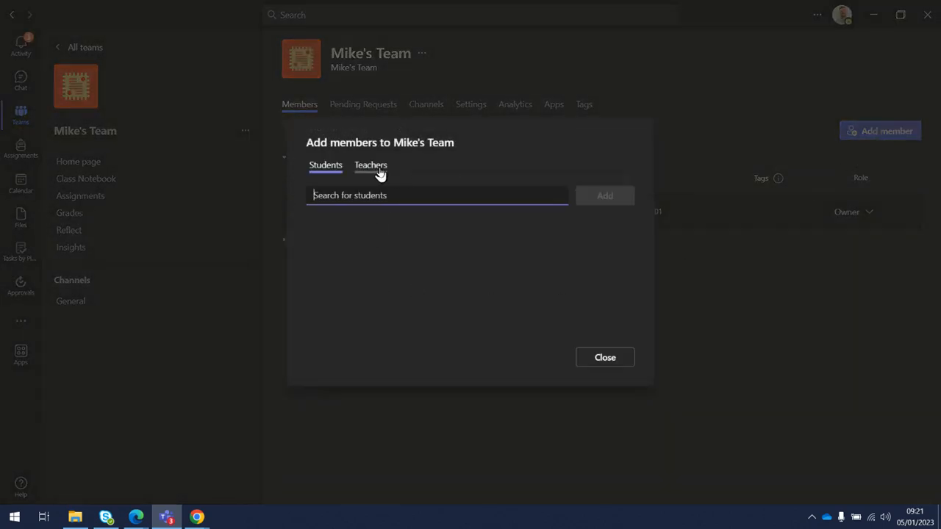
{"action": "left_click", "coordinate": [373, 168]}
{"action": "left_click", "coordinate": [318, 167]}
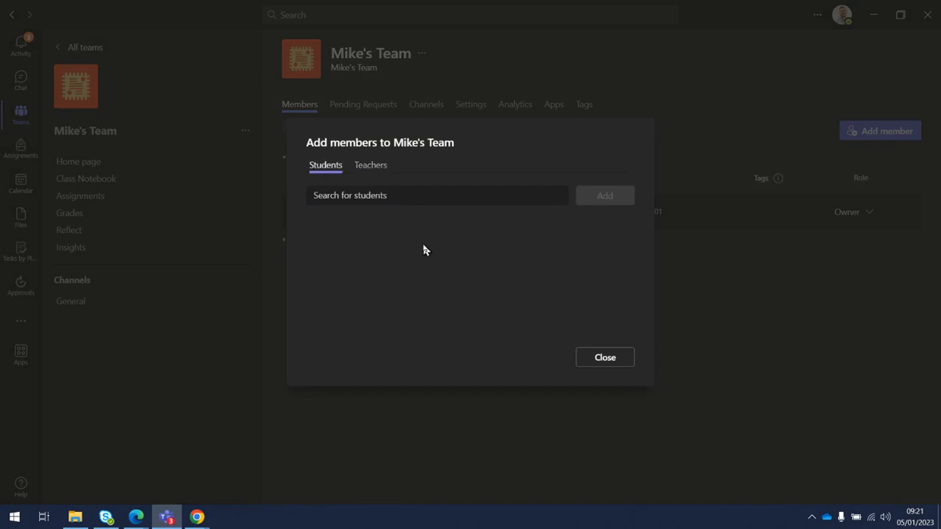
{"action": "left_click", "coordinate": [605, 357]}
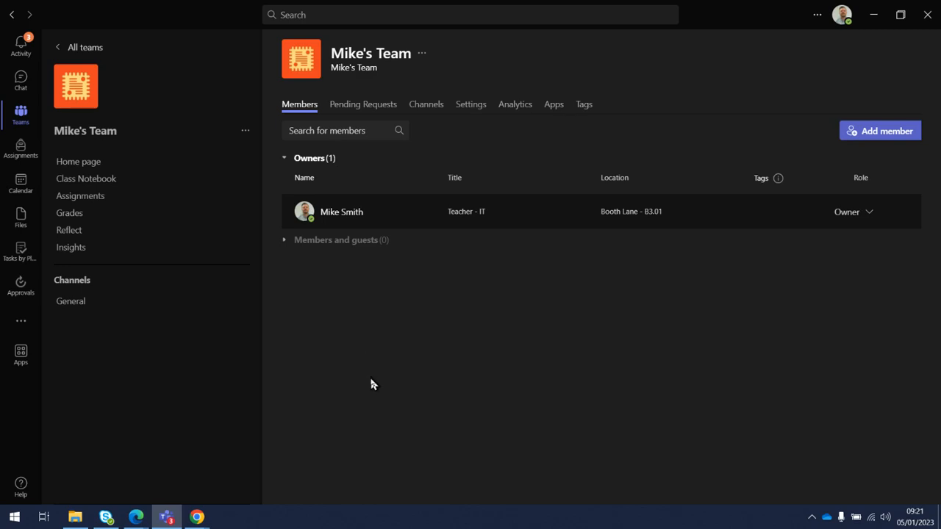
- Review the team's pending requests and its theme, member permission and guest permission settings
{"action": "left_click", "coordinate": [366, 104]}
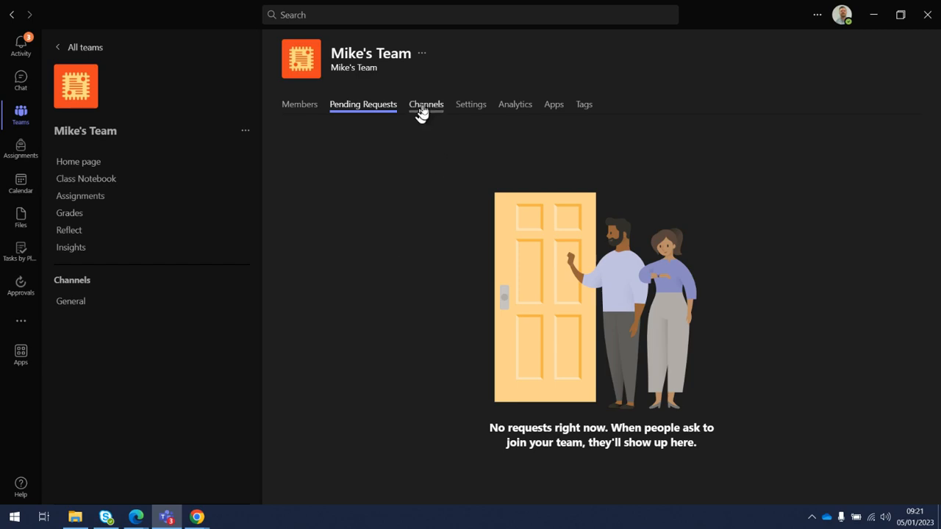
{"action": "left_click", "coordinate": [460, 107]}
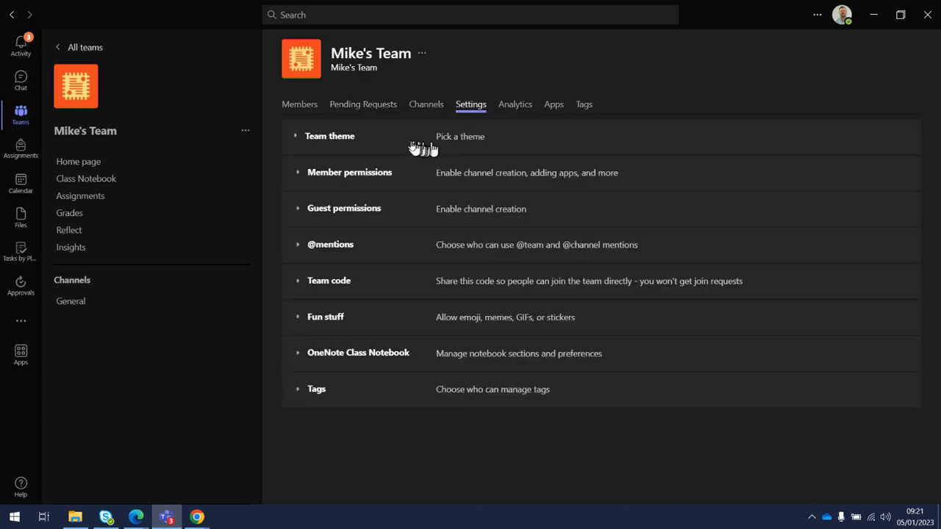
{"action": "left_click", "coordinate": [351, 138]}
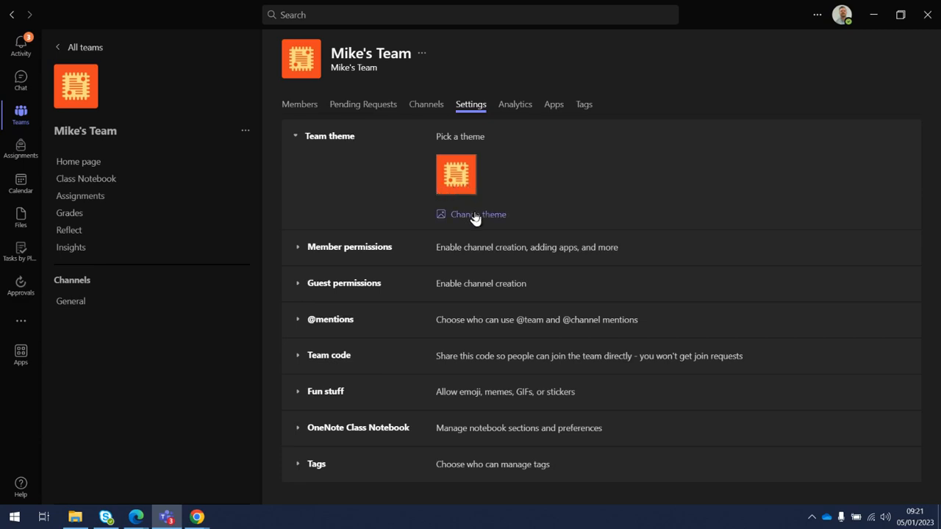
{"action": "left_click", "coordinate": [350, 138]}
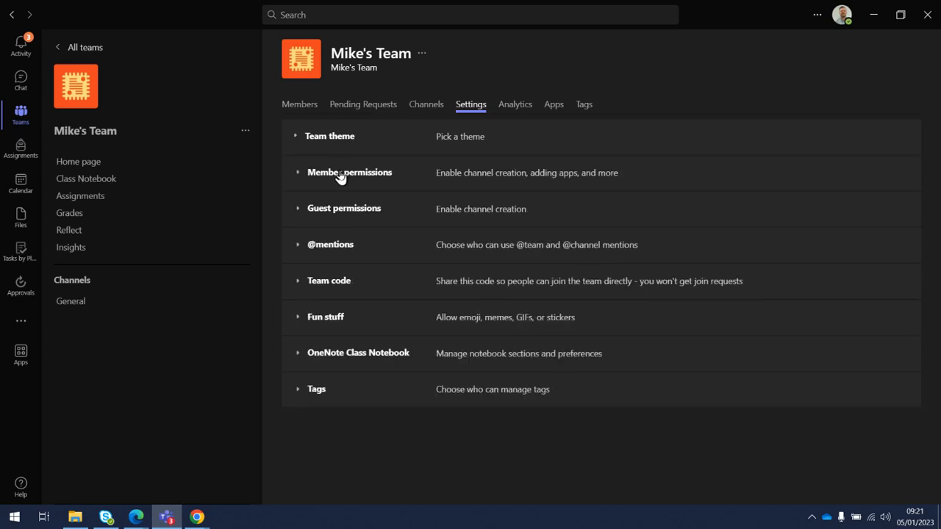
{"action": "left_click", "coordinate": [339, 180]}
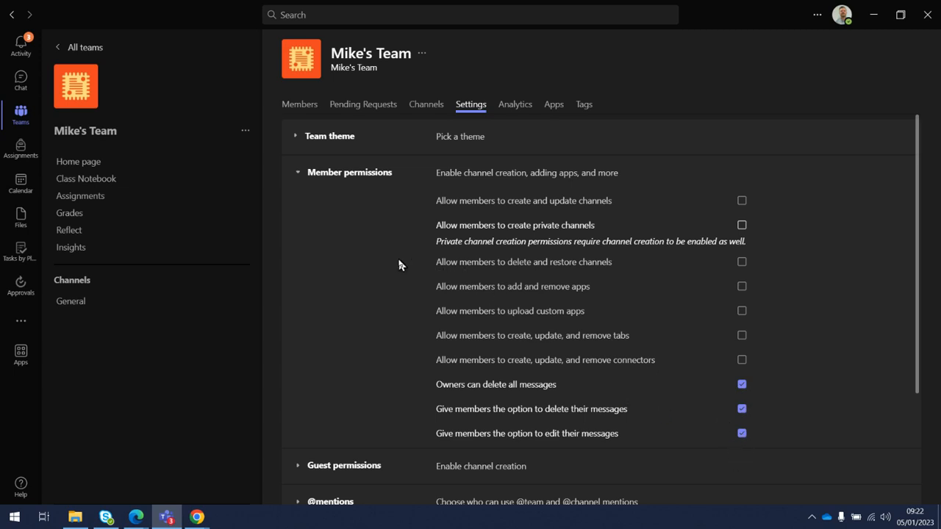
{"action": "left_click", "coordinate": [353, 177]}
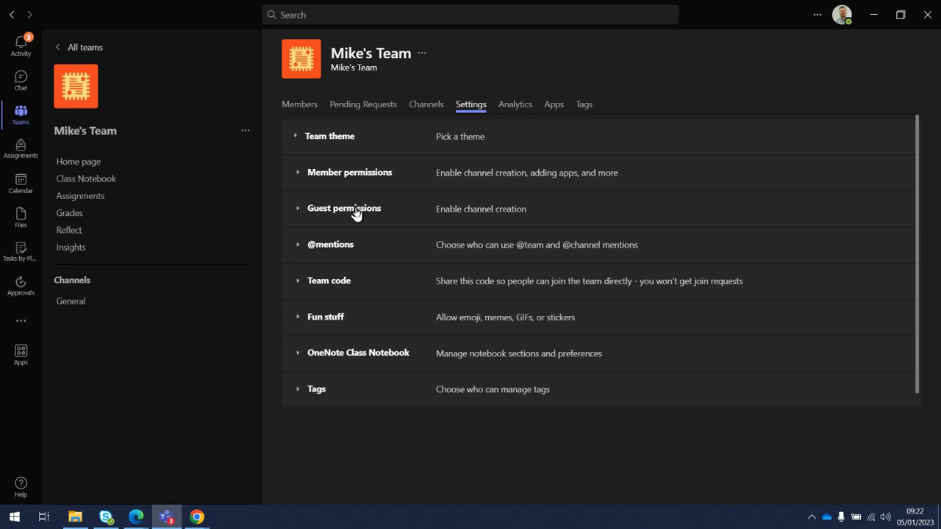
{"action": "left_click", "coordinate": [356, 213]}
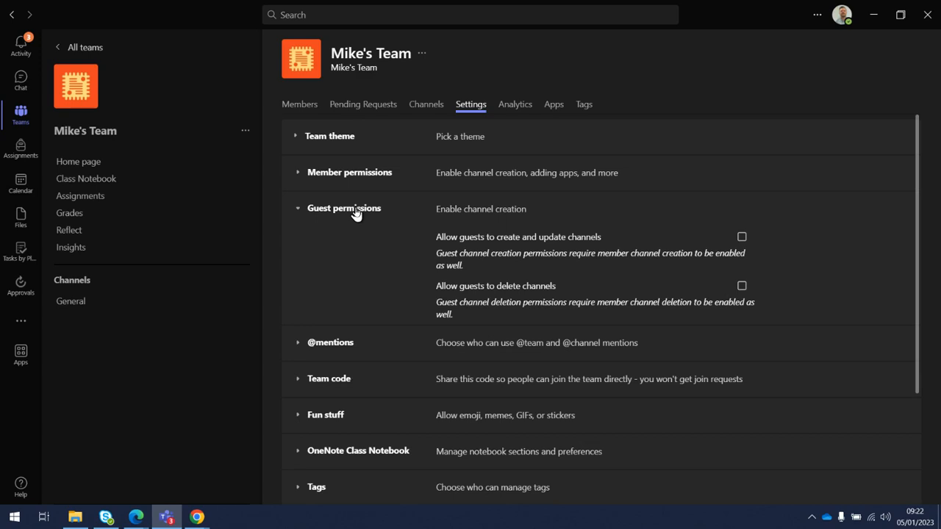
{"action": "left_click", "coordinate": [356, 213]}
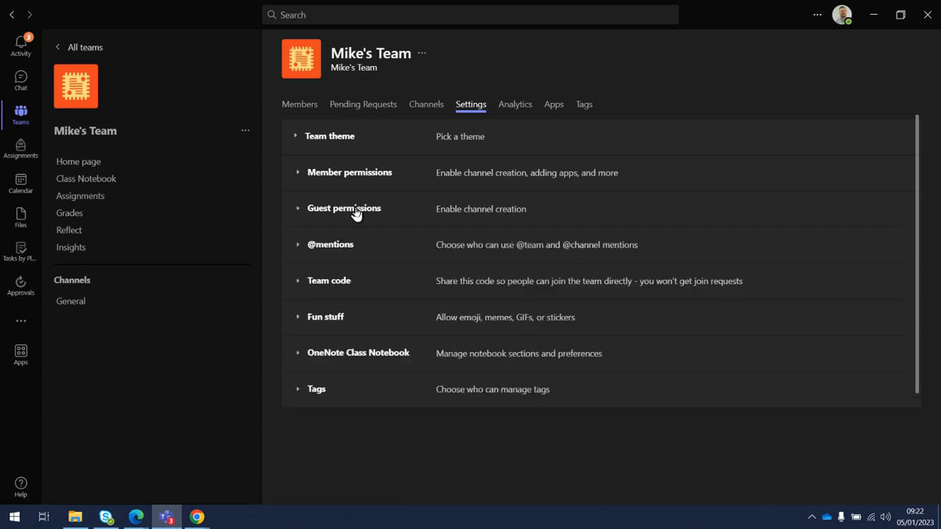
- Generate a team code for joining the team and display it in full screen before returning to the settings
{"action": "left_click", "coordinate": [341, 283]}
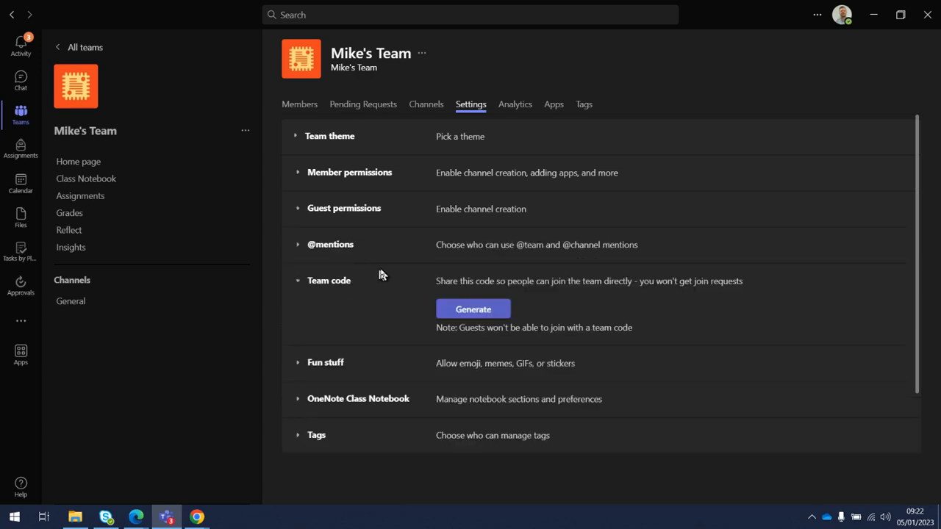
{"action": "left_click", "coordinate": [496, 316]}
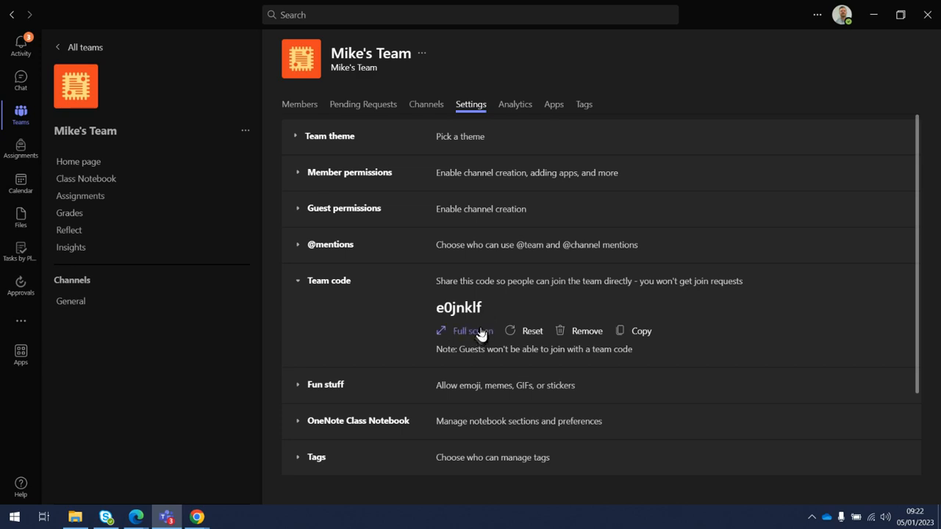
{"action": "left_click", "coordinate": [481, 332]}
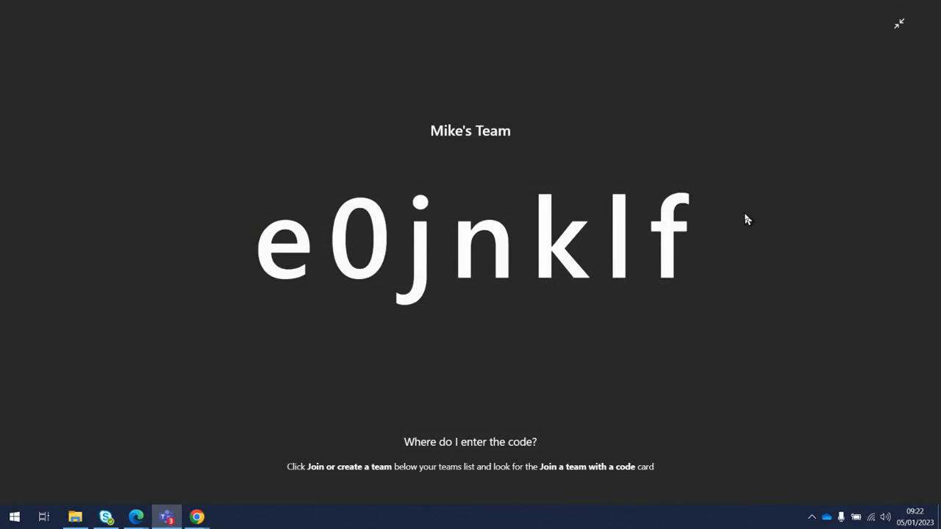
{"action": "left_click", "coordinate": [899, 24]}
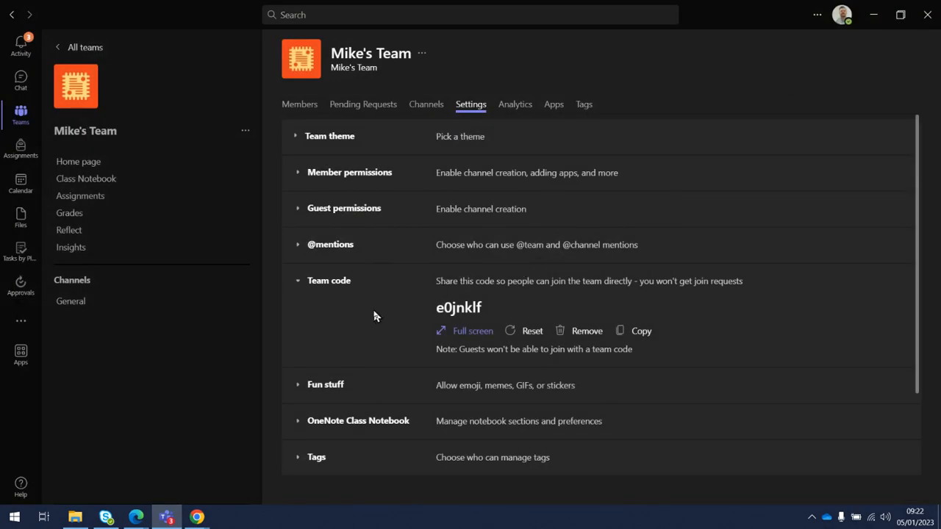
- Disable Giphy and stickers and memes in the team's Fun stuff settings
{"action": "left_click", "coordinate": [328, 386]}
{"action": "scroll", "coordinate": [378, 262], "scroll_direction": "down", "scroll_amount": 2}
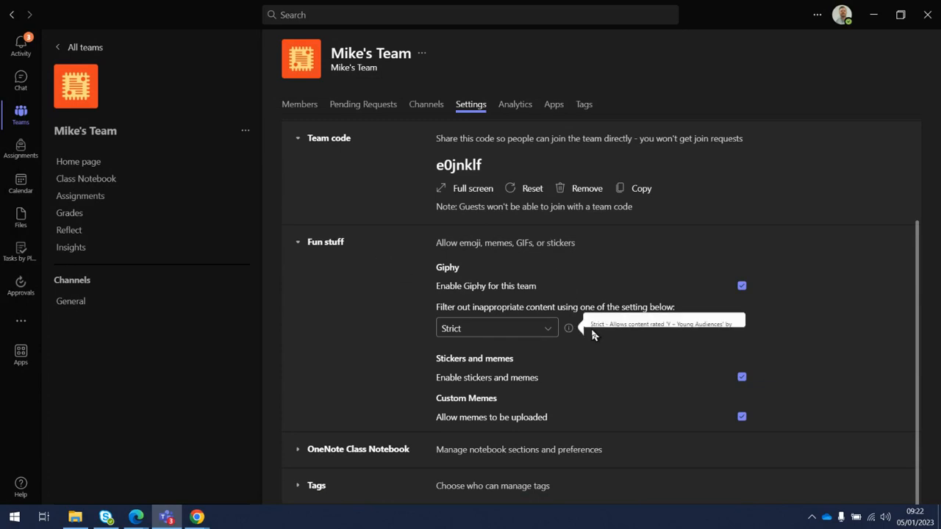
{"action": "left_click", "coordinate": [742, 286]}
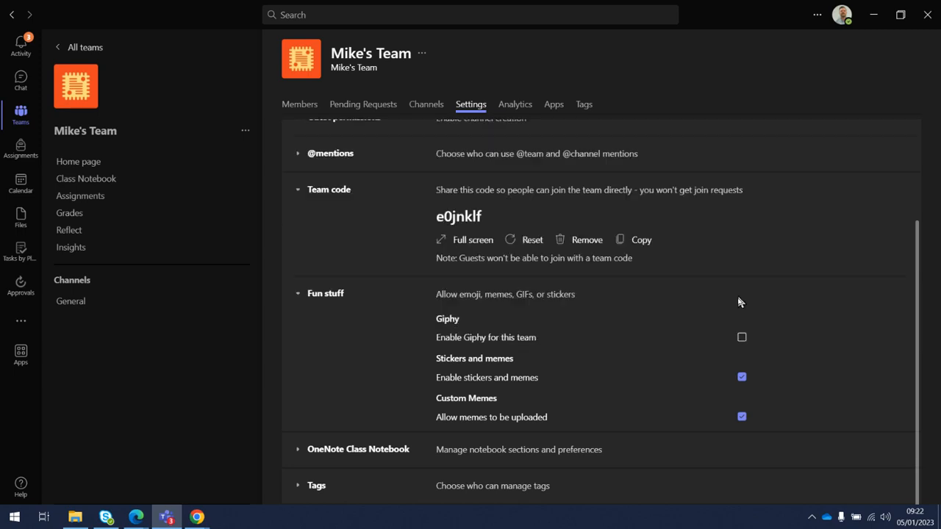
{"action": "left_click", "coordinate": [742, 378]}
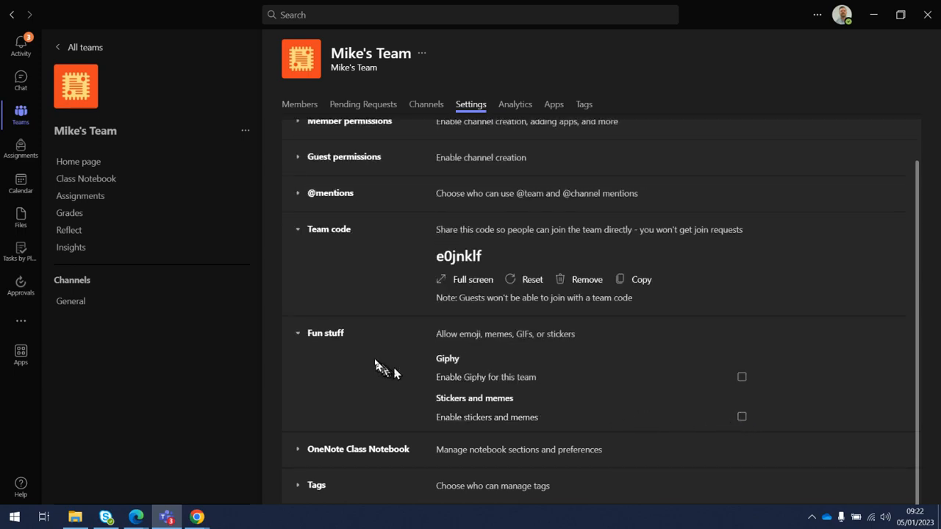
{"action": "left_click", "coordinate": [331, 333]}
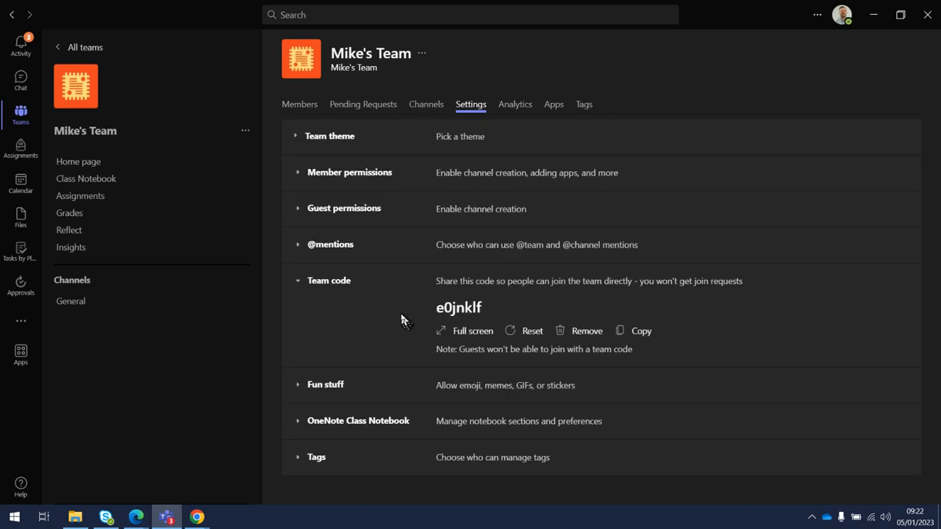
{"action": "left_click", "coordinate": [338, 422]}
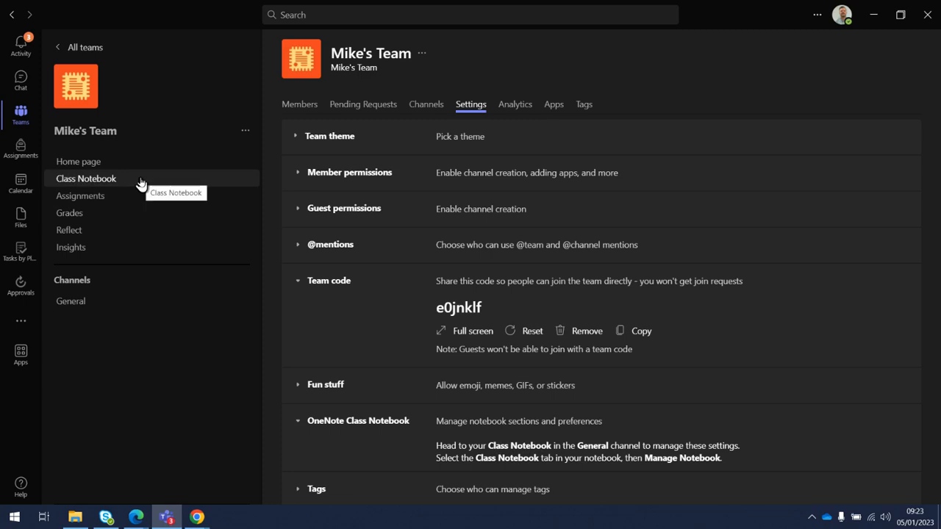
{"action": "left_click", "coordinate": [332, 288]}
{"action": "left_click", "coordinate": [338, 252]}
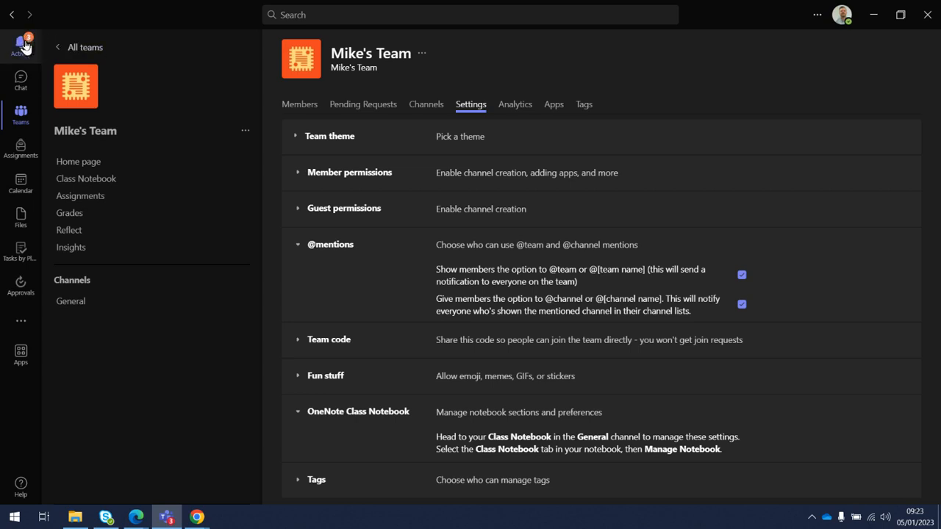
{"action": "left_click", "coordinate": [298, 248]}
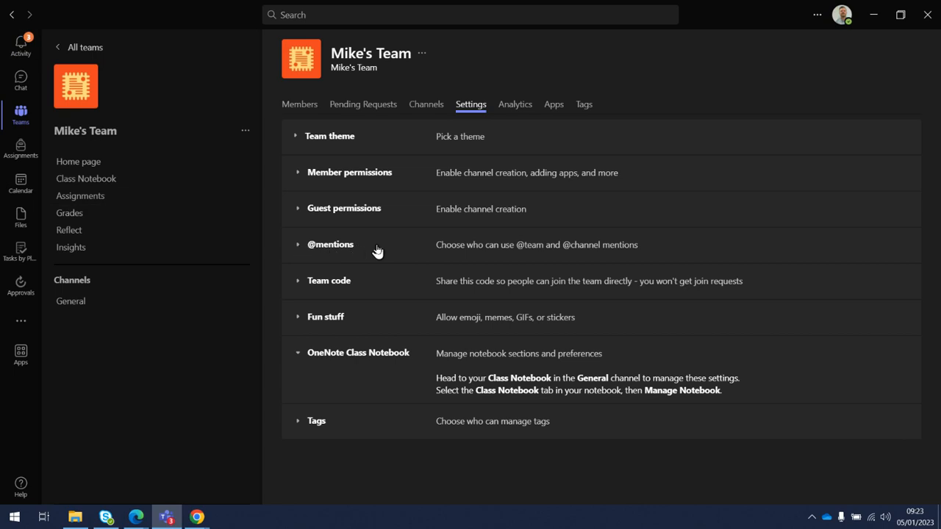
{"action": "left_click", "coordinate": [93, 305]}
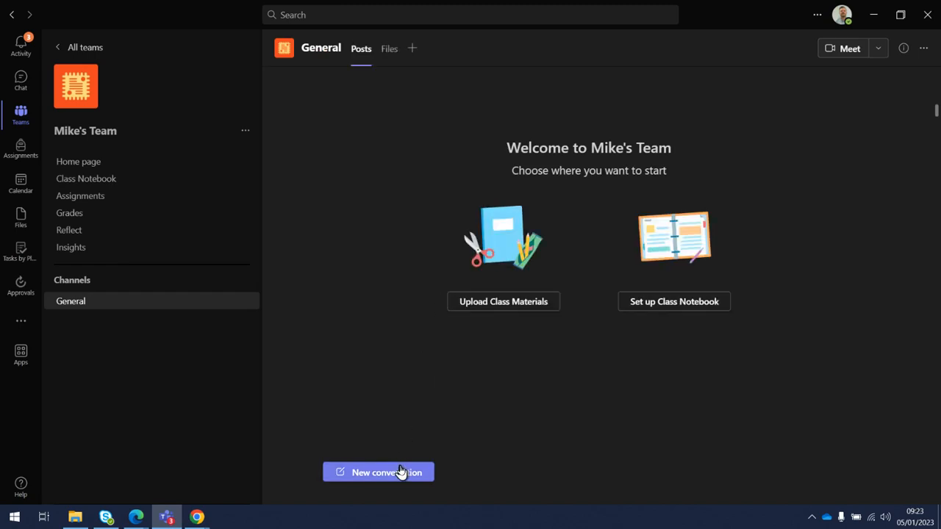
{"action": "left_click", "coordinate": [401, 473]}
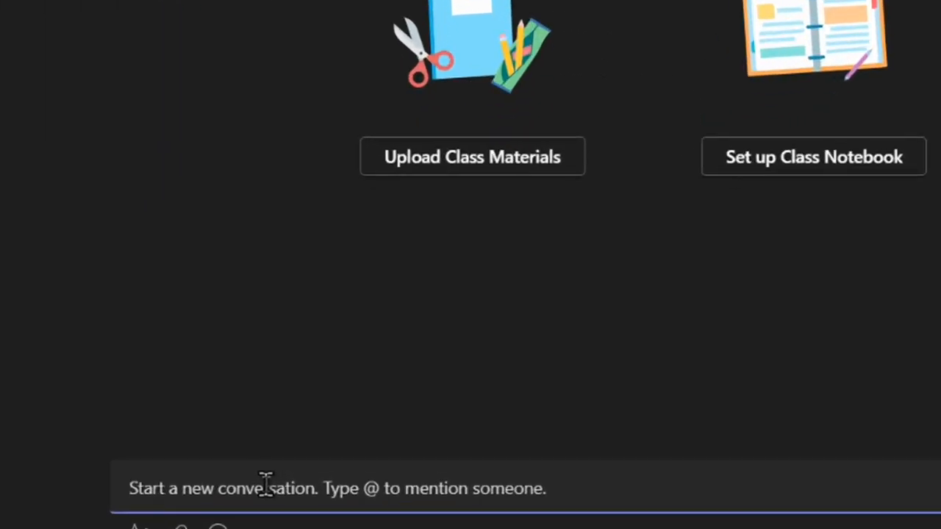
{"action": "type", "text": "@mik"}
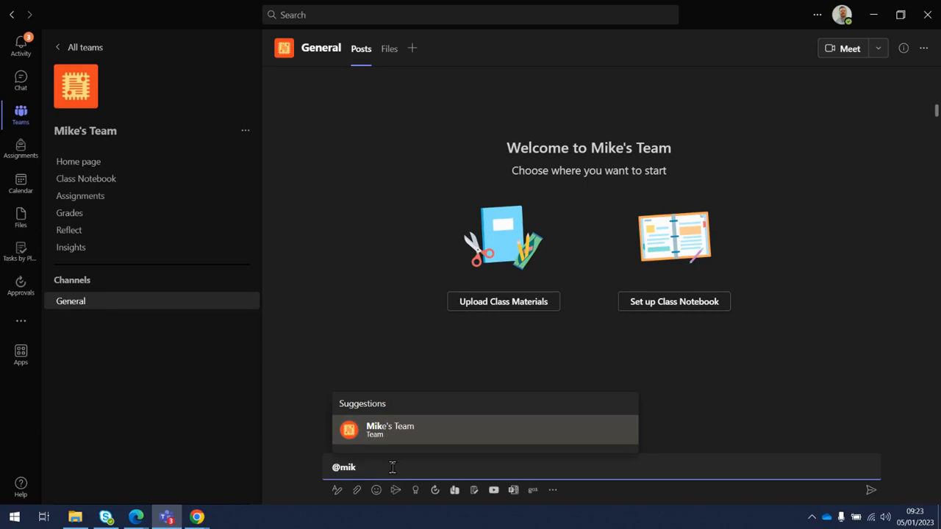
{"action": "key", "text": "BackSpace"}
{"action": "key", "text": "BackSpace"}
{"action": "key", "text": "BackSpace"}
{"action": "key", "text": "BackSpace"}
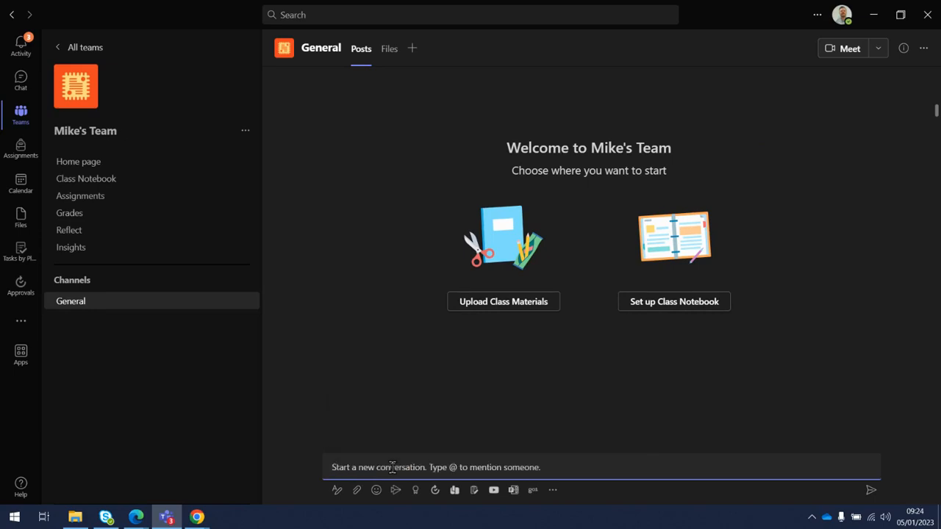